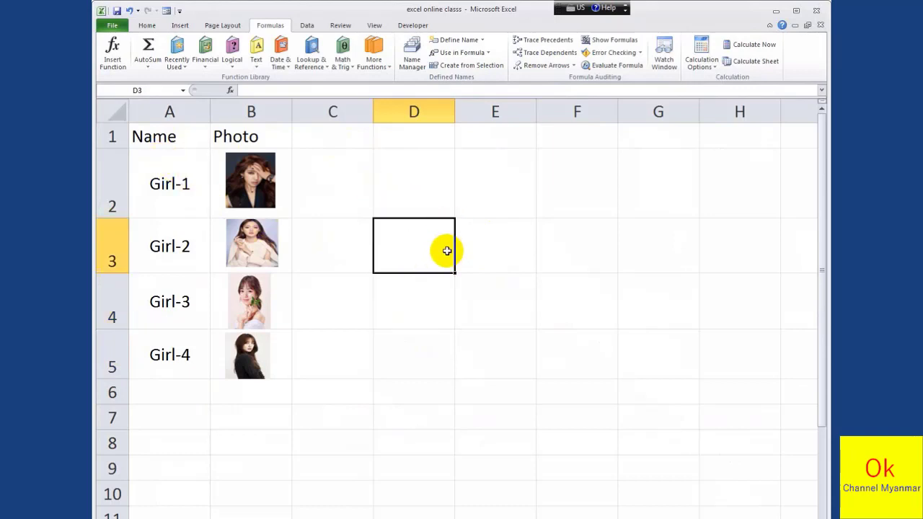
pyautogui.click(472, 258)
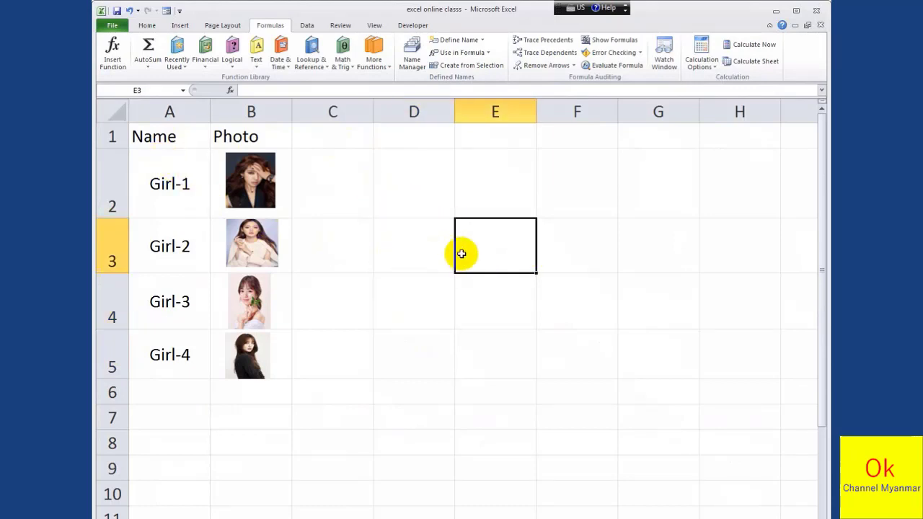
pyautogui.click(421, 252)
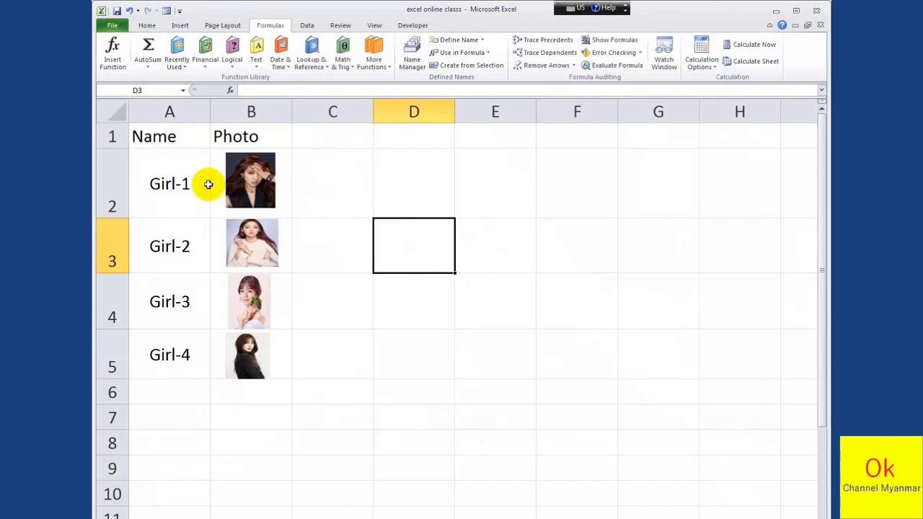
pyautogui.click(251, 186)
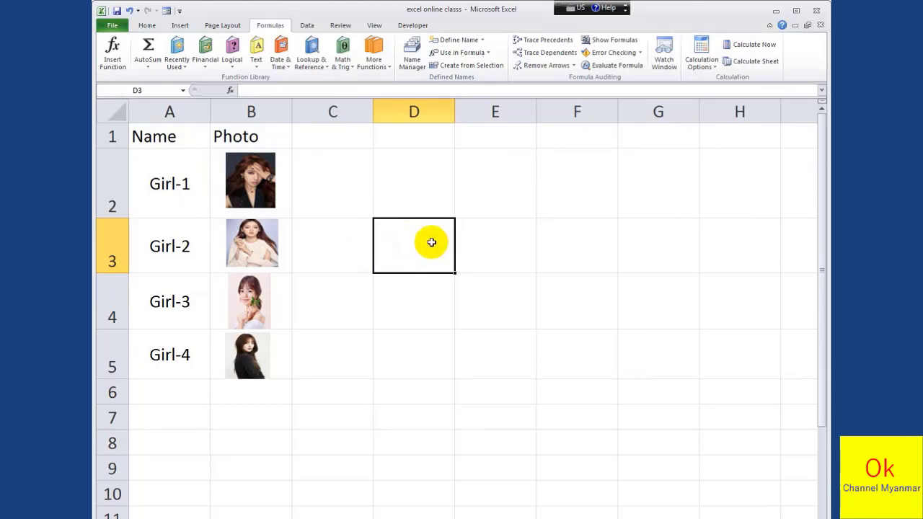
pyautogui.click(495, 247)
pyautogui.click(447, 258)
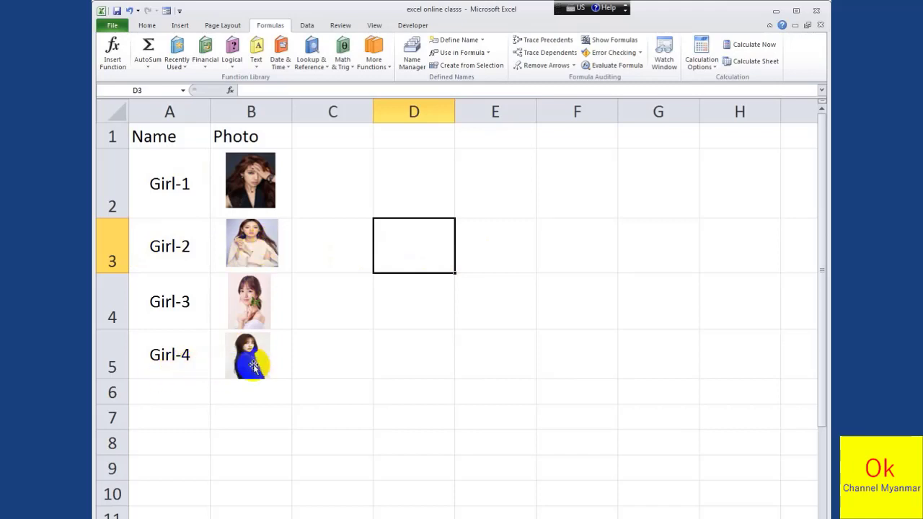
pyautogui.click(487, 239)
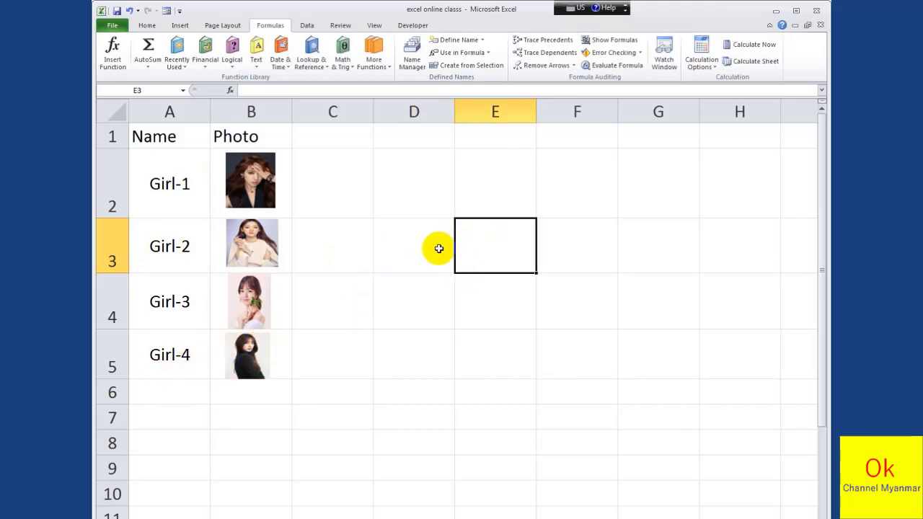
pyautogui.click(436, 251)
pyautogui.click(470, 252)
# Start a data validation rule for cell D3 that allows a List
pyautogui.click(414, 256)
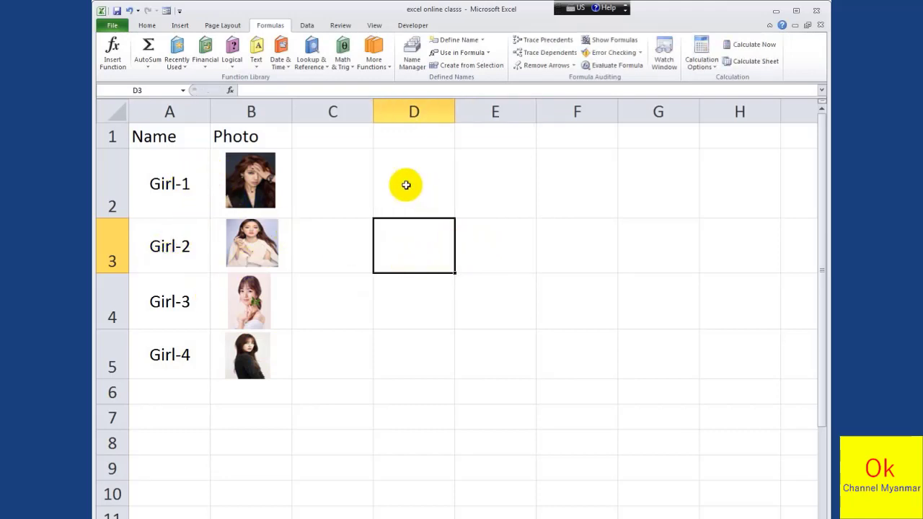
pyautogui.click(310, 27)
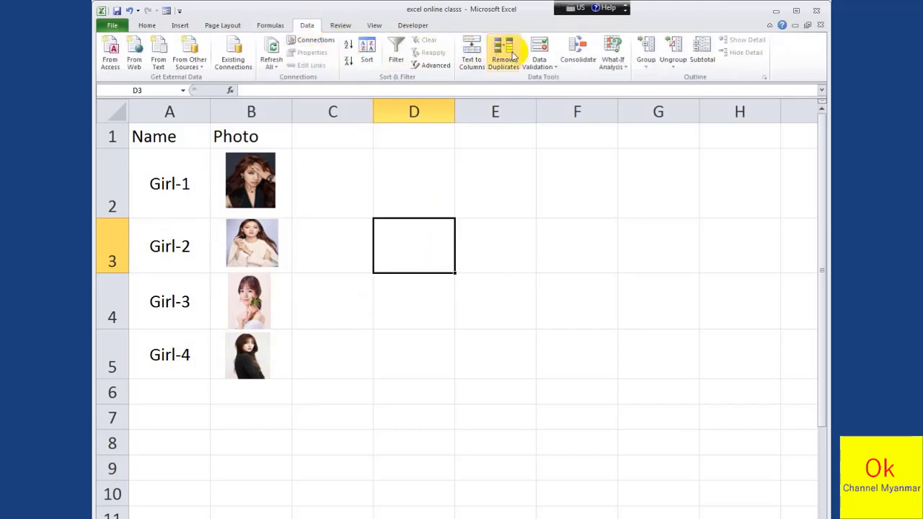
pyautogui.click(538, 63)
pyautogui.click(540, 65)
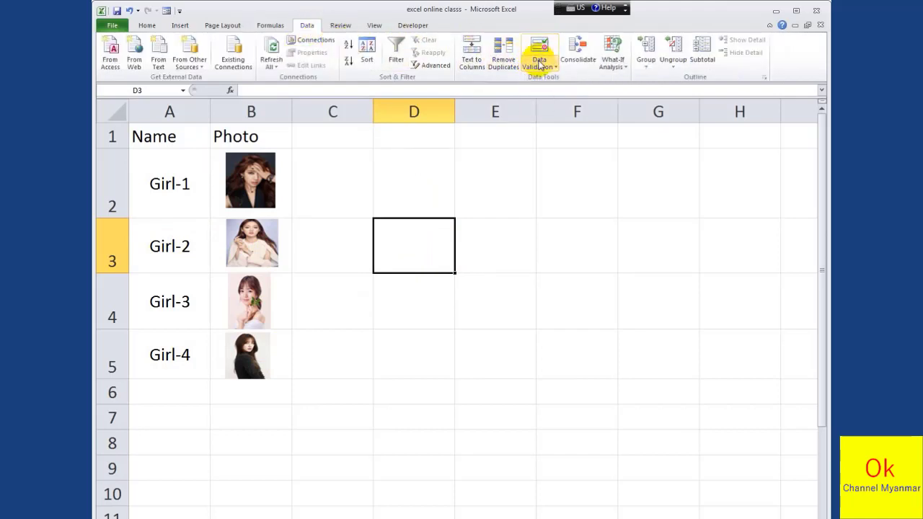
pyautogui.click(539, 65)
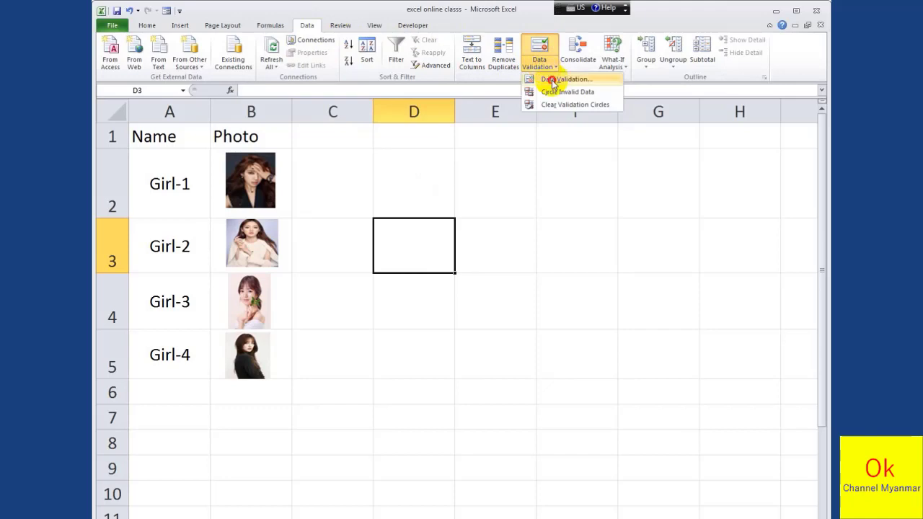
pyautogui.click(548, 77)
pyautogui.click(602, 260)
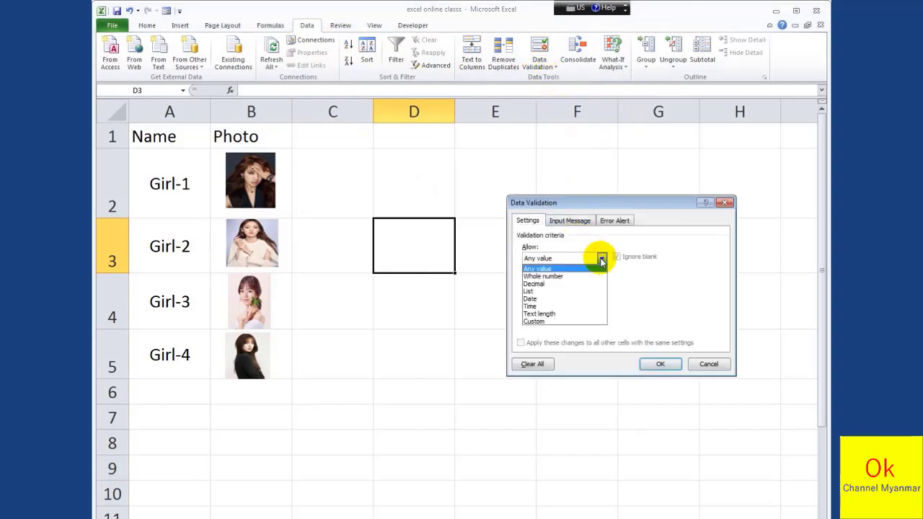
pyautogui.click(530, 292)
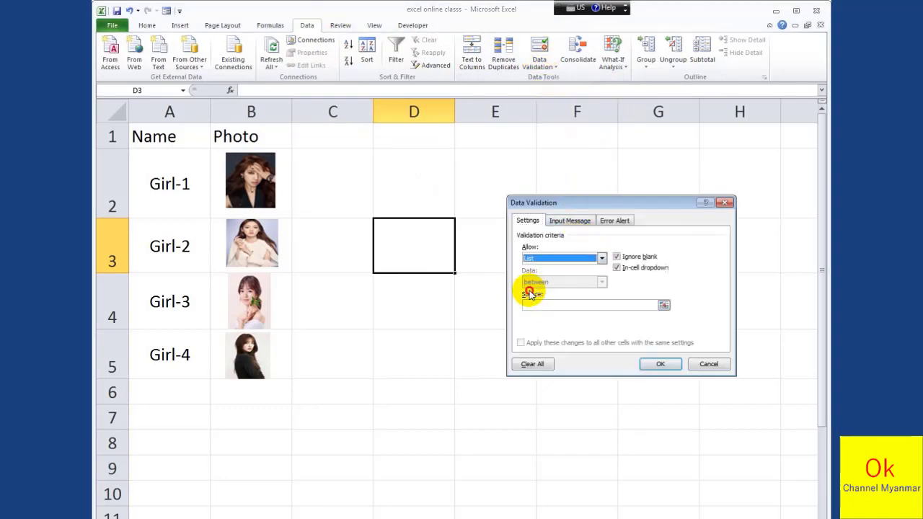
# Set the validation list source to the names in =$A$2:$A$5 and apply the rule to D3
pyautogui.click(575, 305)
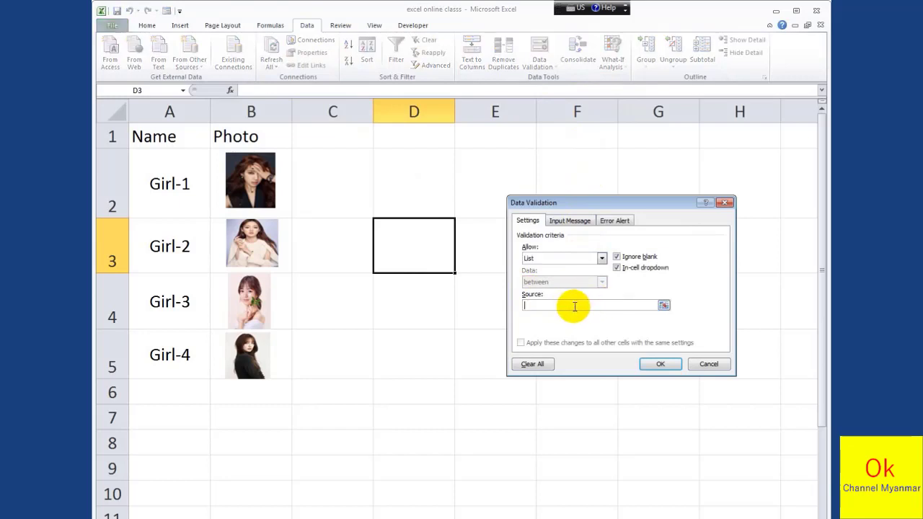
pyautogui.click(664, 305)
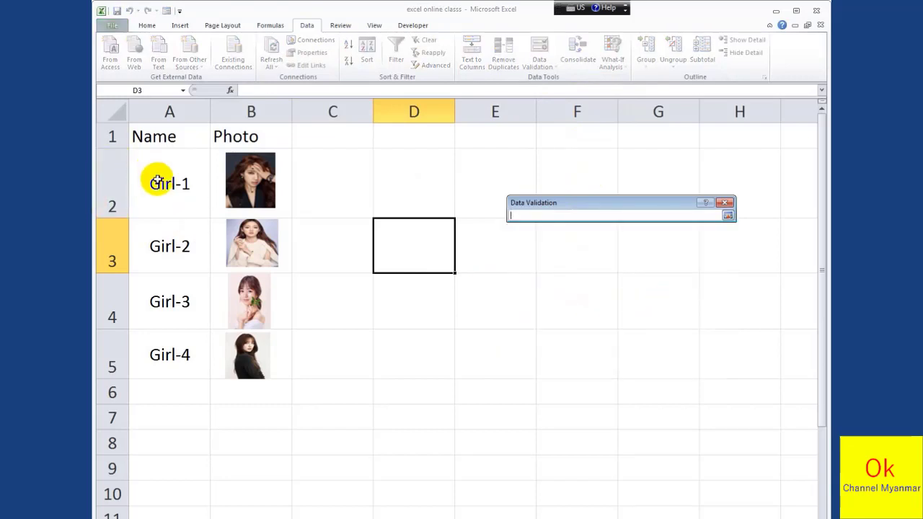
pyautogui.click(155, 181)
pyautogui.moveTo(173, 227); pyautogui.dragTo(168, 354)
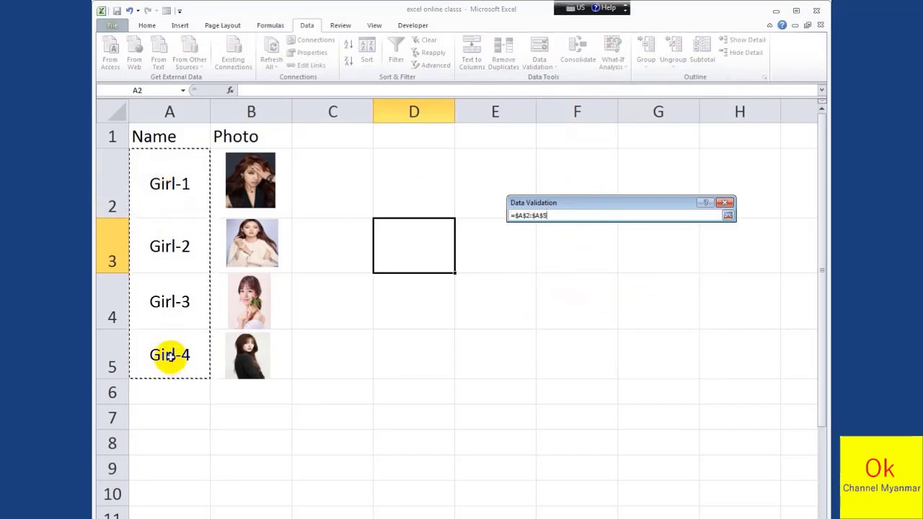
pyautogui.click(728, 215)
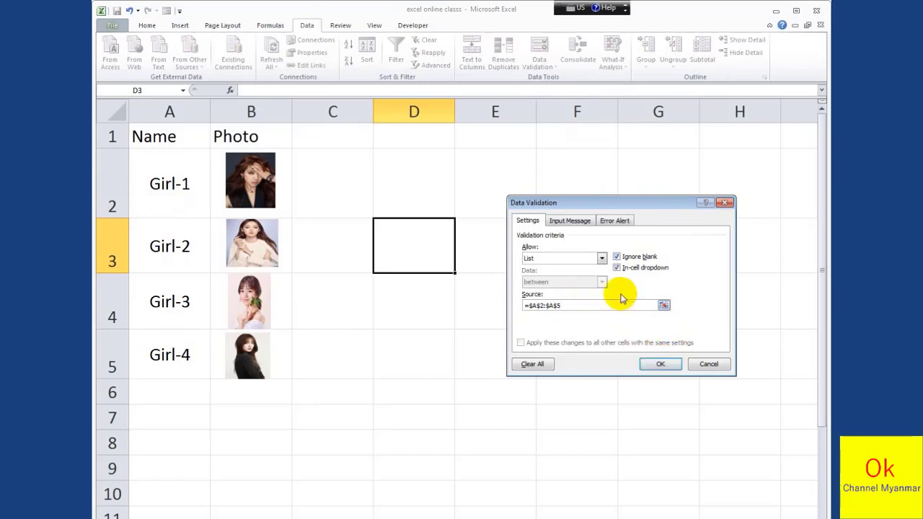
pyautogui.click(660, 365)
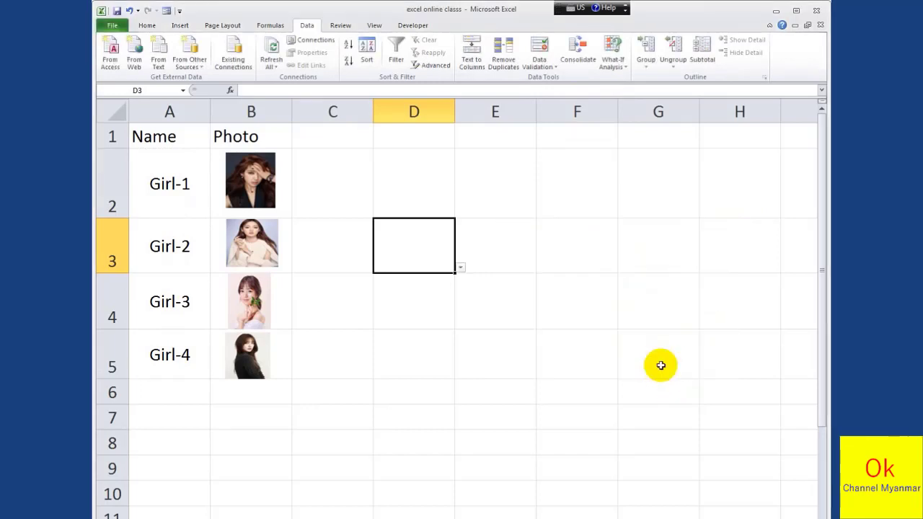
# Try Girl-1 in D3's drop-down list and finish with Girl-2 chosen
pyautogui.click(460, 269)
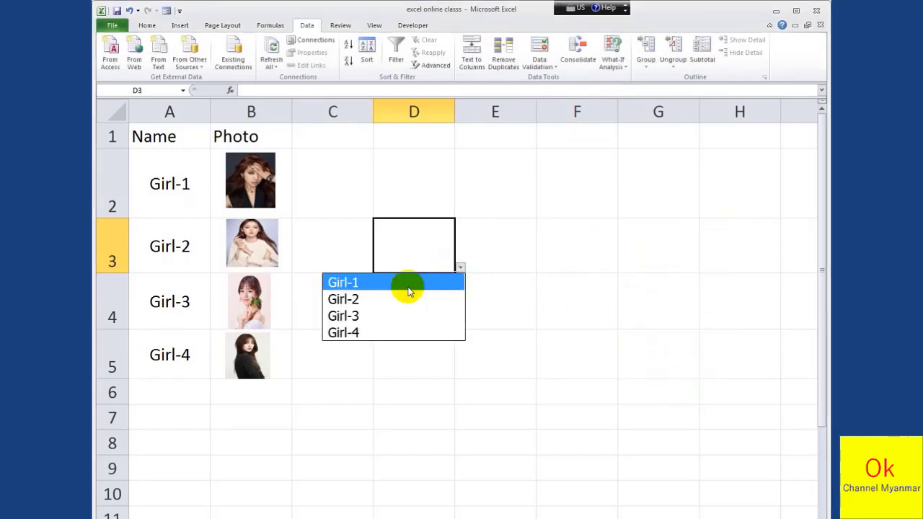
pyautogui.click(383, 282)
pyautogui.click(460, 268)
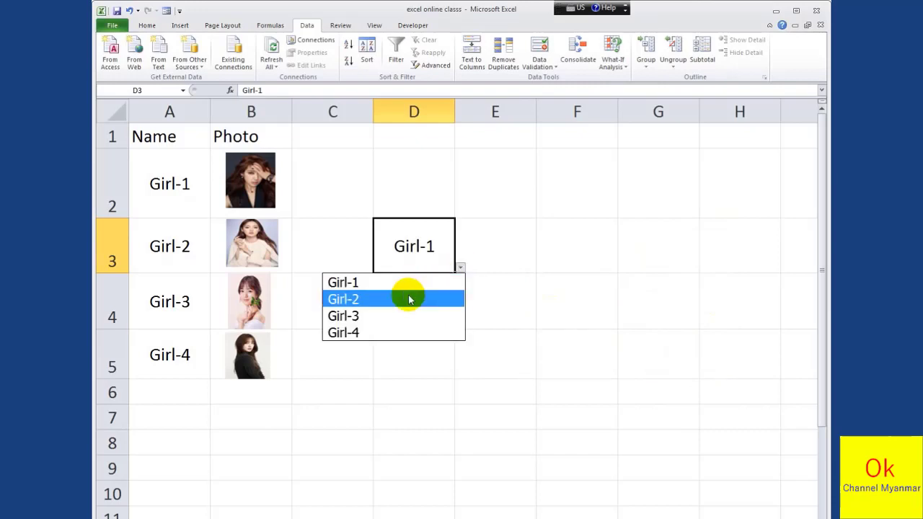
pyautogui.click(416, 298)
pyautogui.click(412, 293)
pyautogui.click(433, 249)
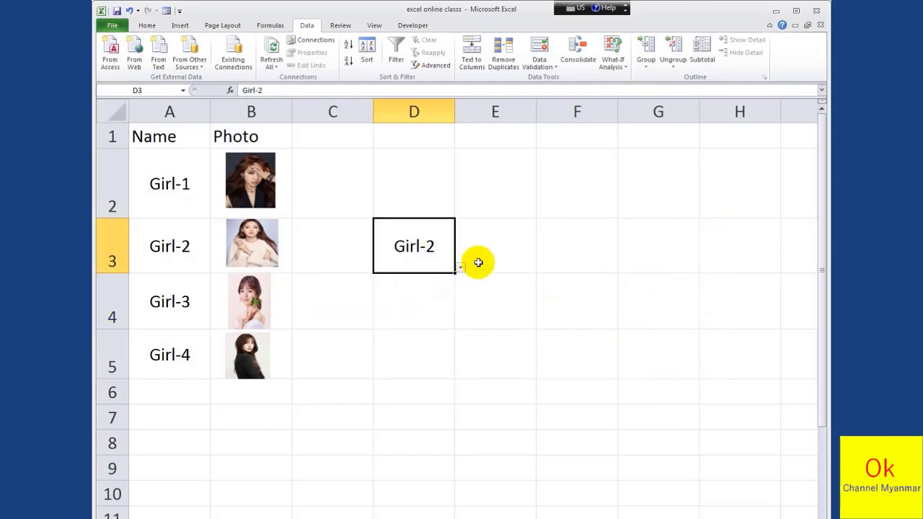
pyautogui.click(475, 259)
pyautogui.click(424, 258)
pyautogui.click(488, 248)
# Copy the Girl-2 photo from column B into cell E3 and shift the copy slightly inside the cell
pyautogui.click(241, 240)
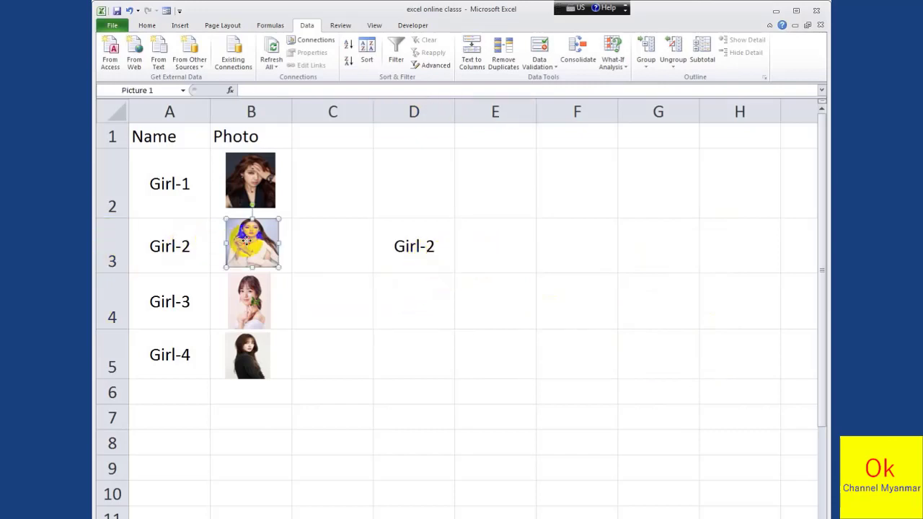
pyautogui.click(463, 259)
pyautogui.click(252, 245)
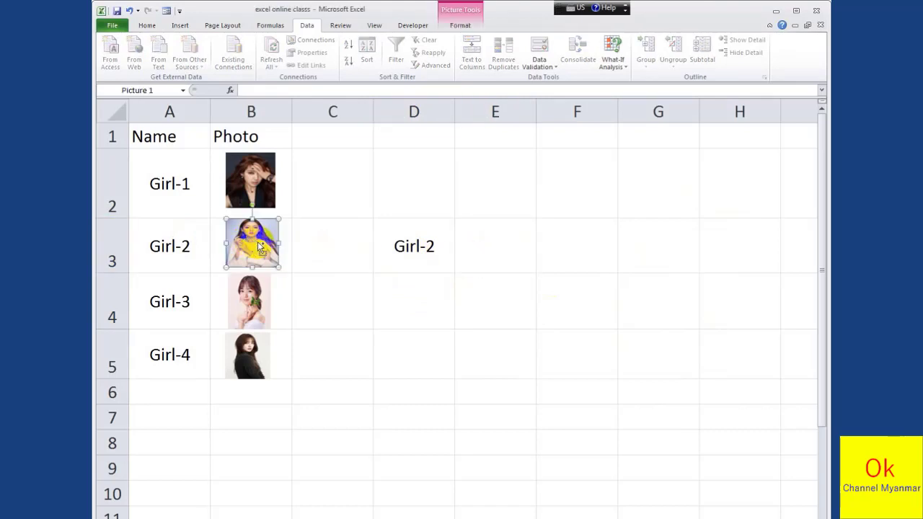
pyautogui.click(490, 252)
pyautogui.hotkey('ctrl', 'v')
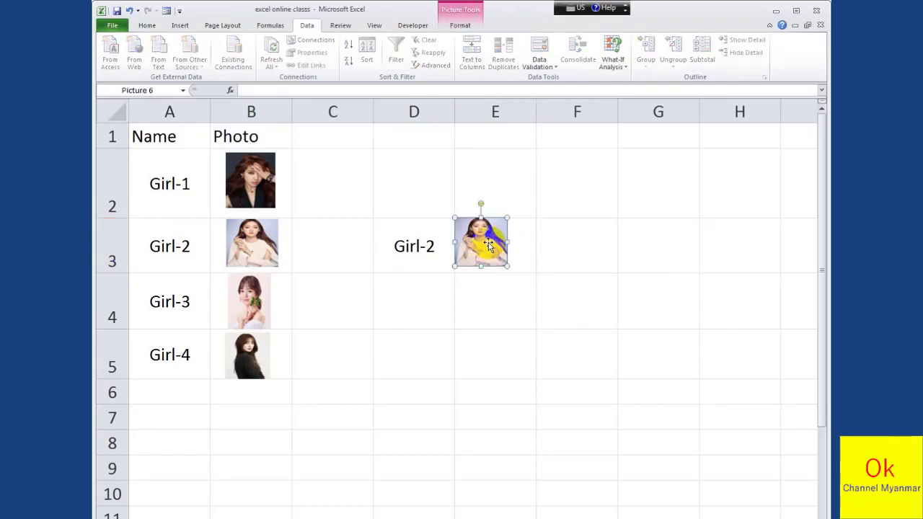
pyautogui.moveTo(488, 249); pyautogui.dragTo(496, 251)
# Test D3's drop-down list beside the pasted photo by choosing Girl-1, Girl-3 and finally Girl-2
pyautogui.click(428, 265)
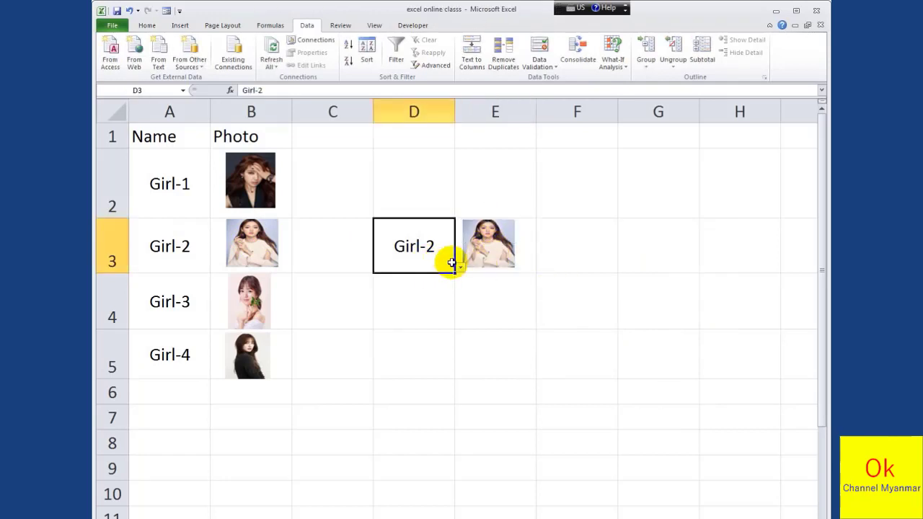
pyautogui.click(460, 270)
pyautogui.click(412, 280)
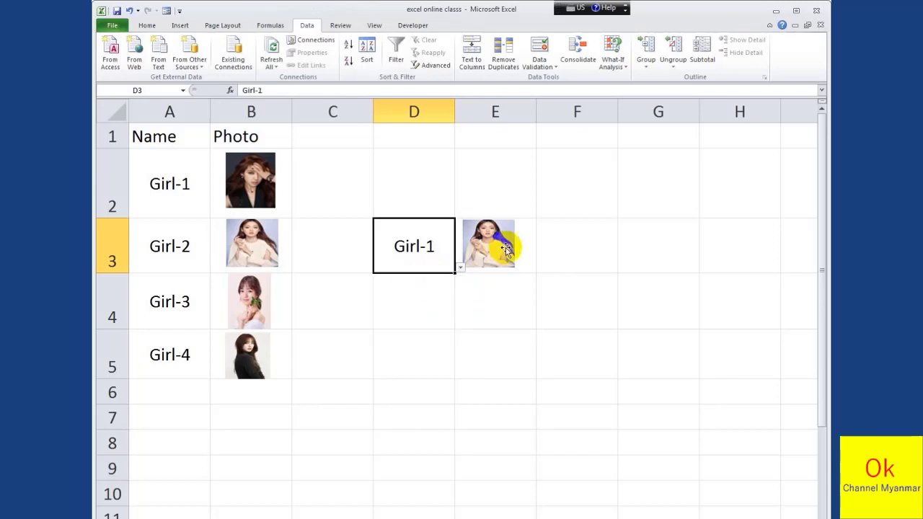
pyautogui.click(460, 270)
pyautogui.click(387, 314)
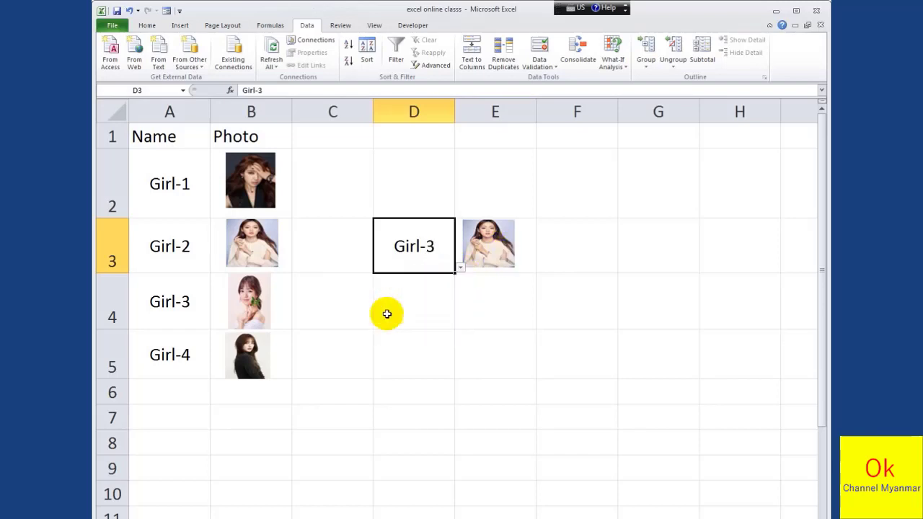
pyautogui.click(460, 270)
pyautogui.click(379, 298)
pyautogui.click(434, 280)
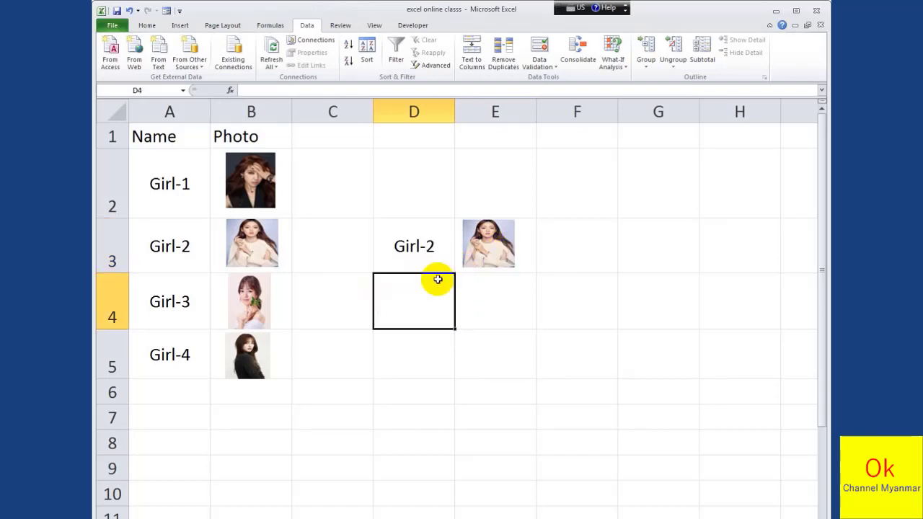
# With the copied photo in E3 selected, start a new defined name called Aung in the Name Manager
pyautogui.click(497, 245)
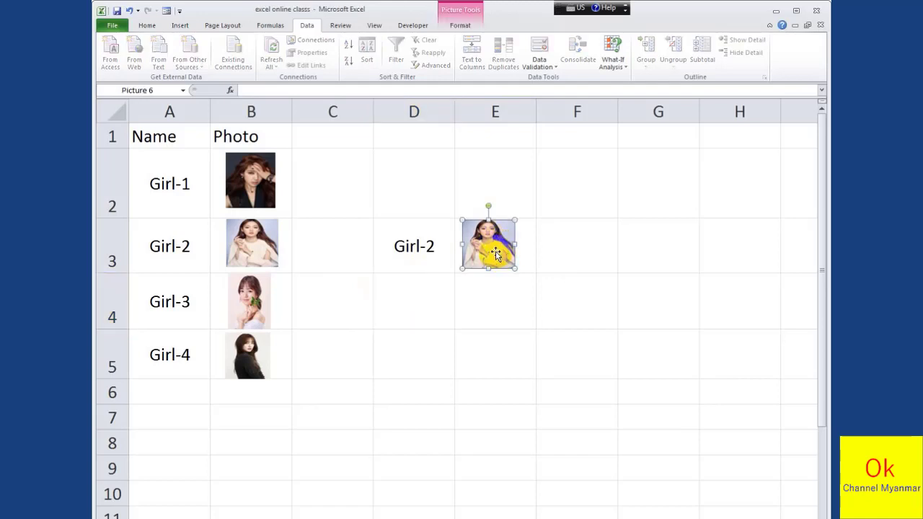
pyautogui.click(434, 255)
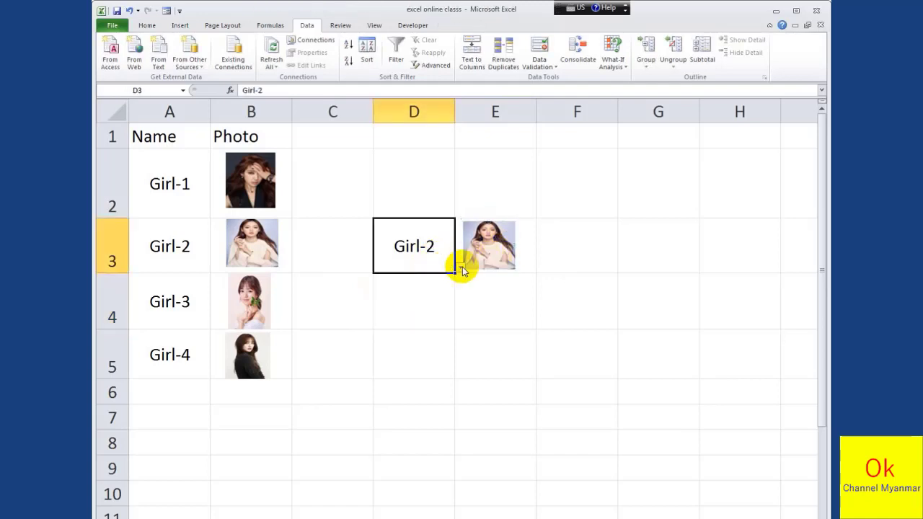
pyautogui.click(486, 258)
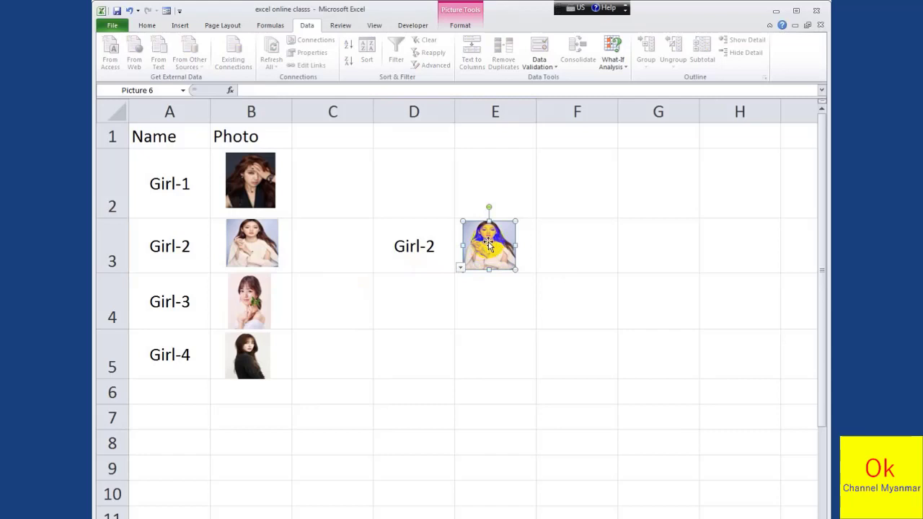
pyautogui.click(269, 27)
pyautogui.click(411, 57)
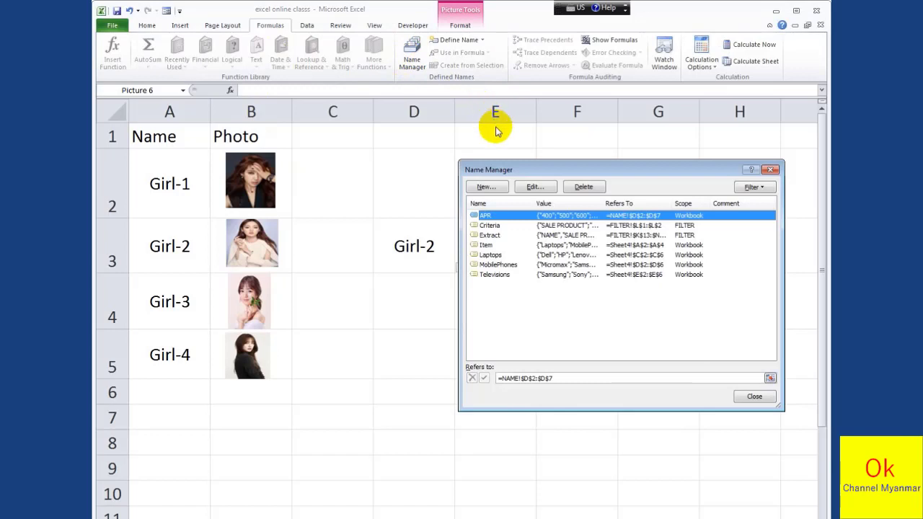
pyautogui.click(485, 188)
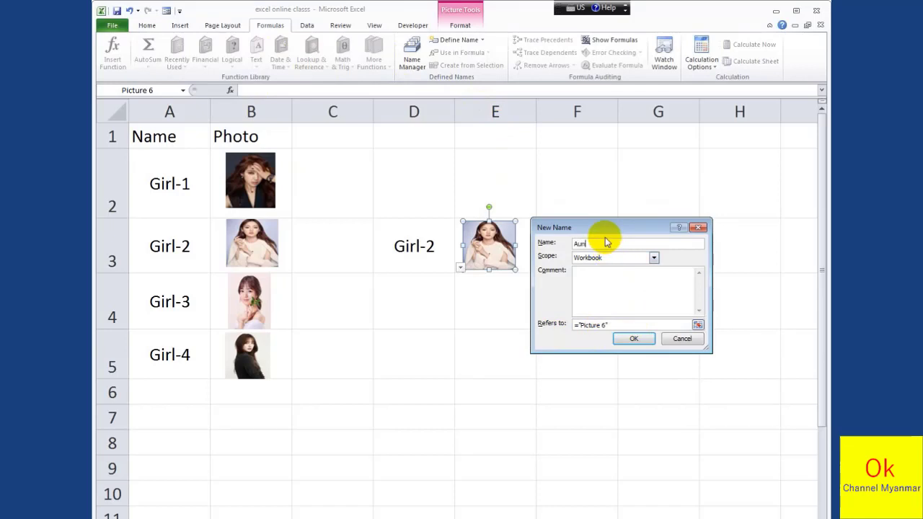
# Replace the Aung name's reference with the start of an INDEX formula over the photo range B1:B5
pyautogui.click(615, 324)
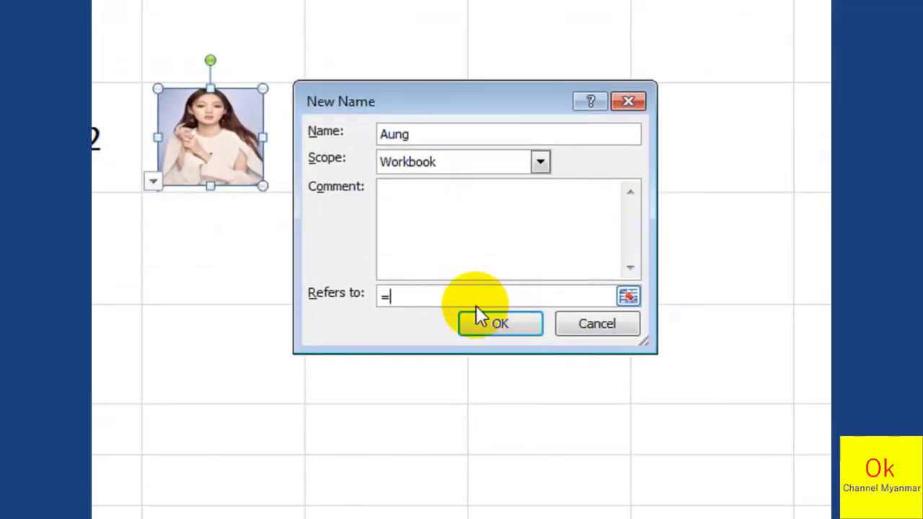
pyautogui.write('i')
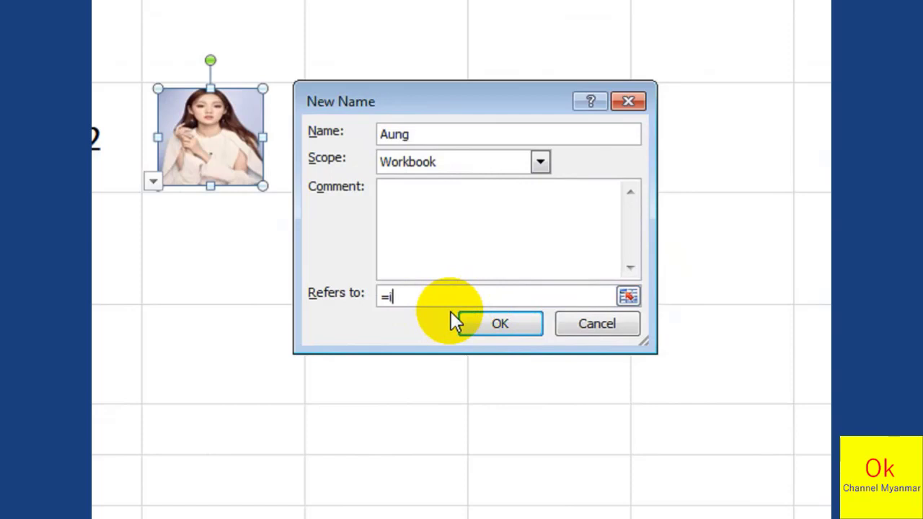
pyautogui.write('ndex(')
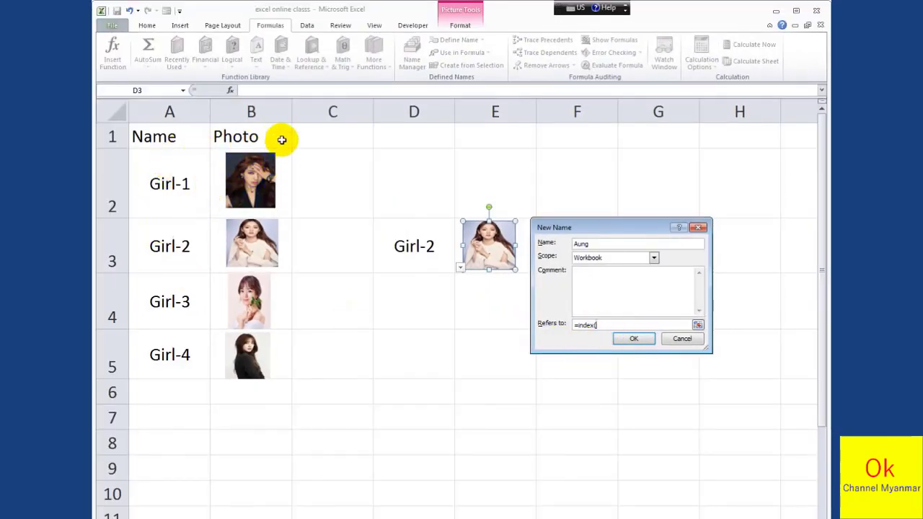
pyautogui.moveTo(279, 135); pyautogui.dragTo(271, 354)
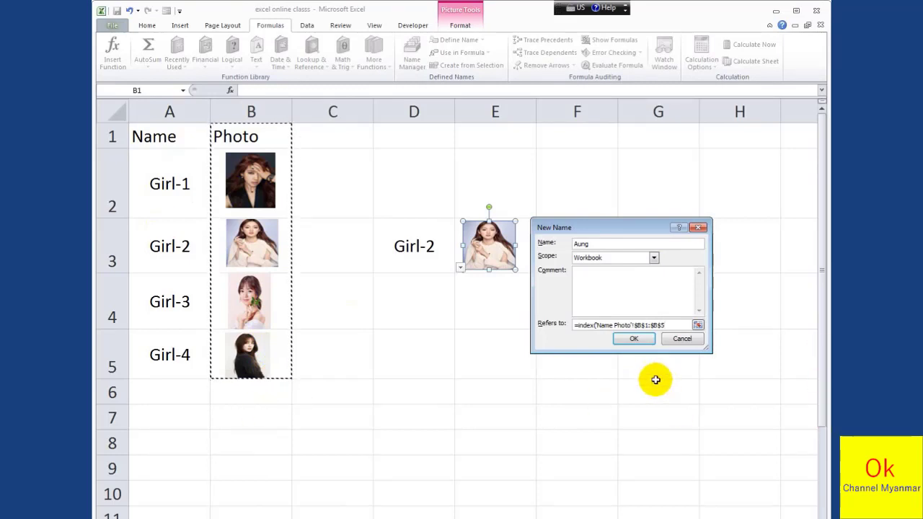
# Complete the reference with an exact MATCH of D3 in A1:A5 using 0, save the name and close the Name Manager
pyautogui.write(',match(')
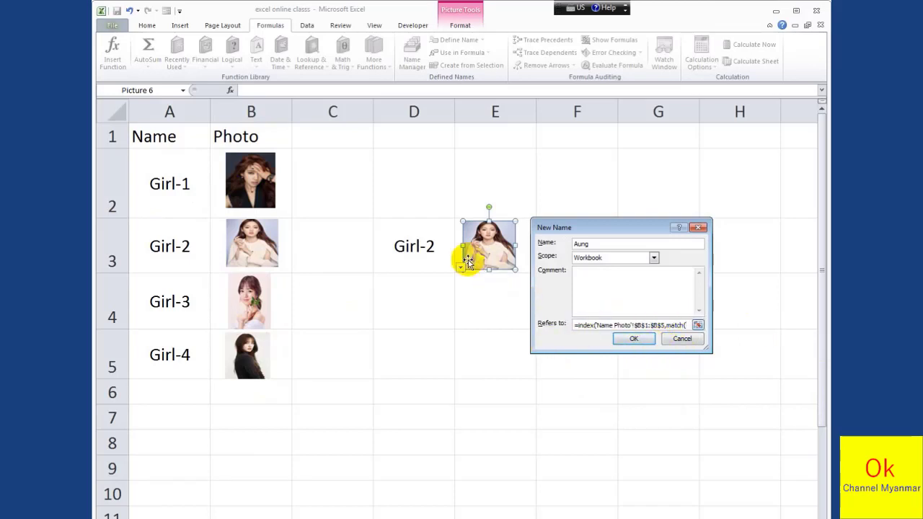
pyautogui.click(414, 247)
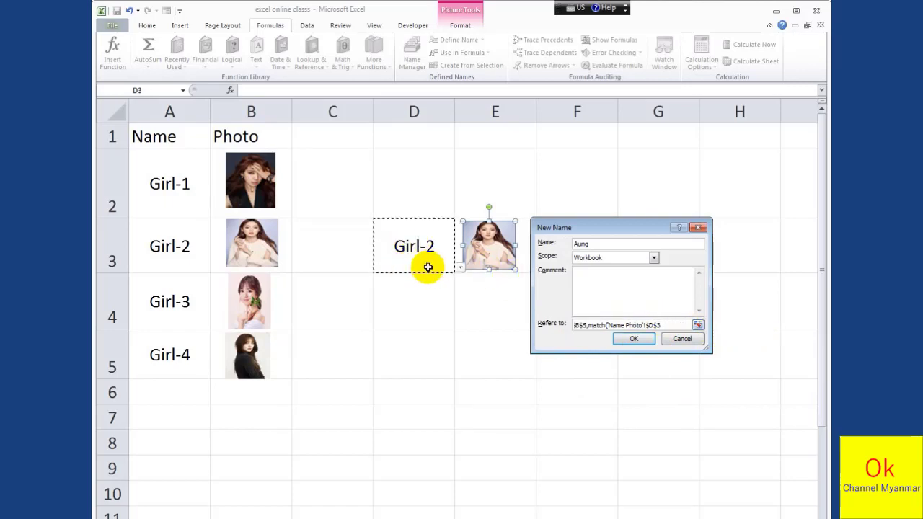
pyautogui.write(',')
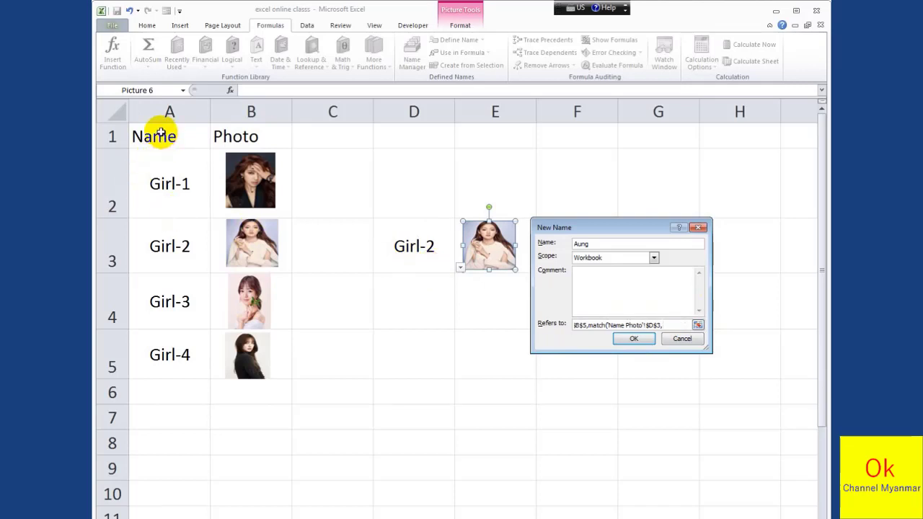
pyautogui.moveTo(161, 133); pyautogui.dragTo(161, 339)
pyautogui.click(161, 338)
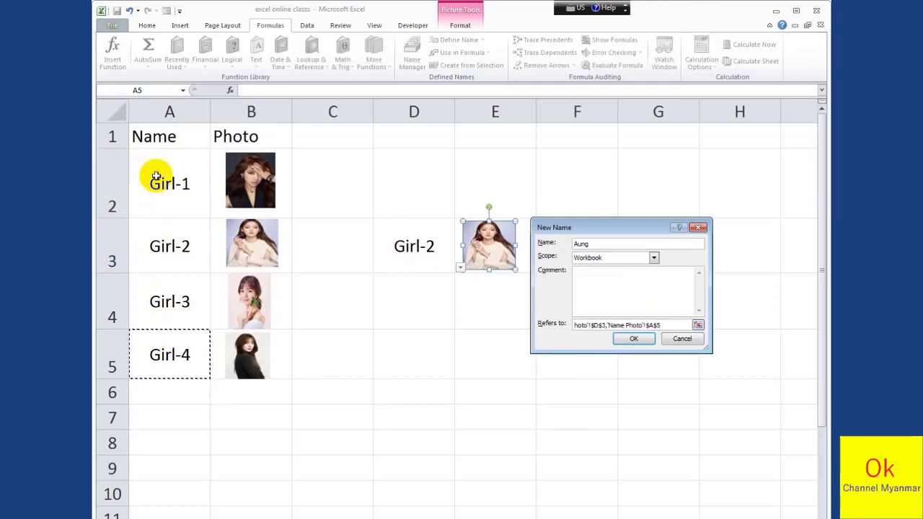
pyautogui.moveTo(166, 136); pyautogui.dragTo(153, 370)
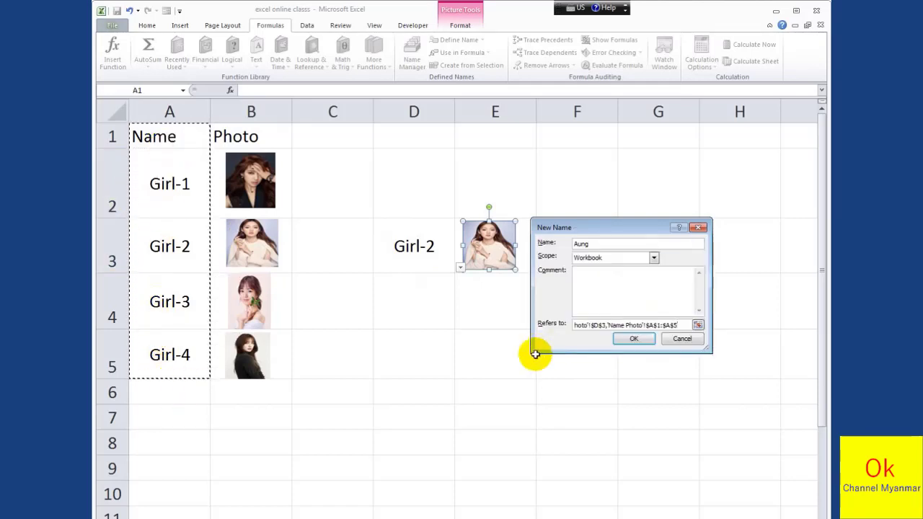
pyautogui.write(',0))')
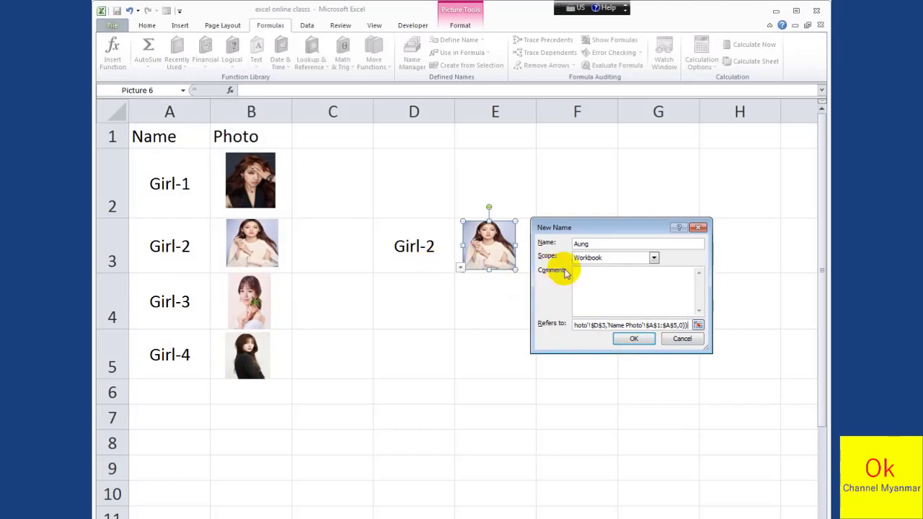
pyautogui.click(633, 341)
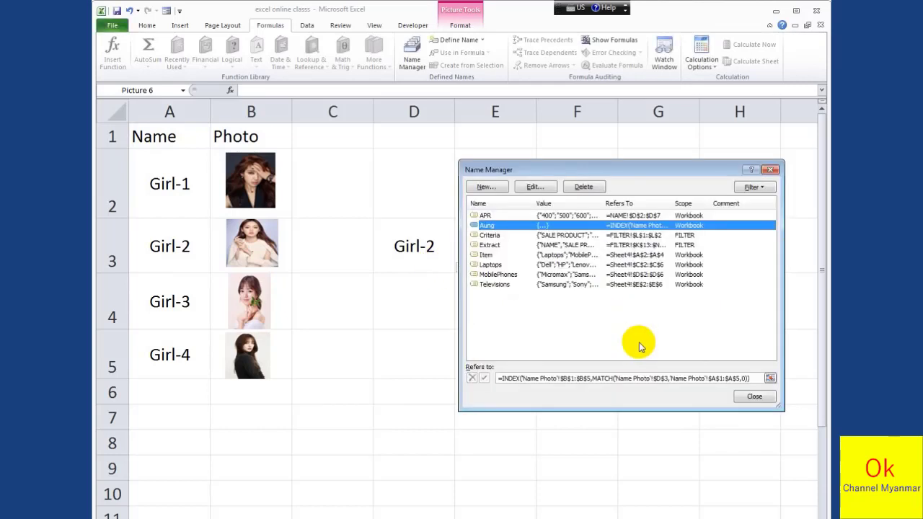
pyautogui.click(755, 398)
# Link the picture in E3 to the defined name with the formula =Aung
pyautogui.click(488, 299)
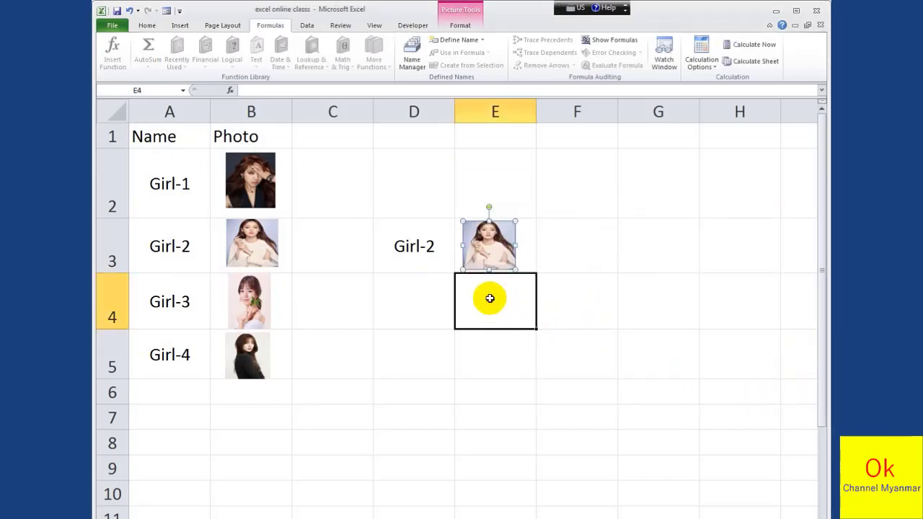
pyautogui.click(494, 264)
pyautogui.click(256, 90)
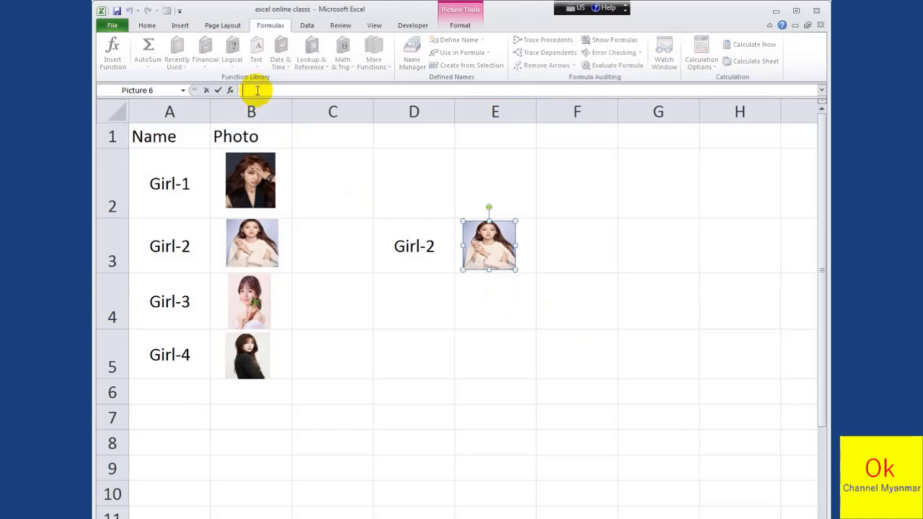
pyautogui.write('=au')
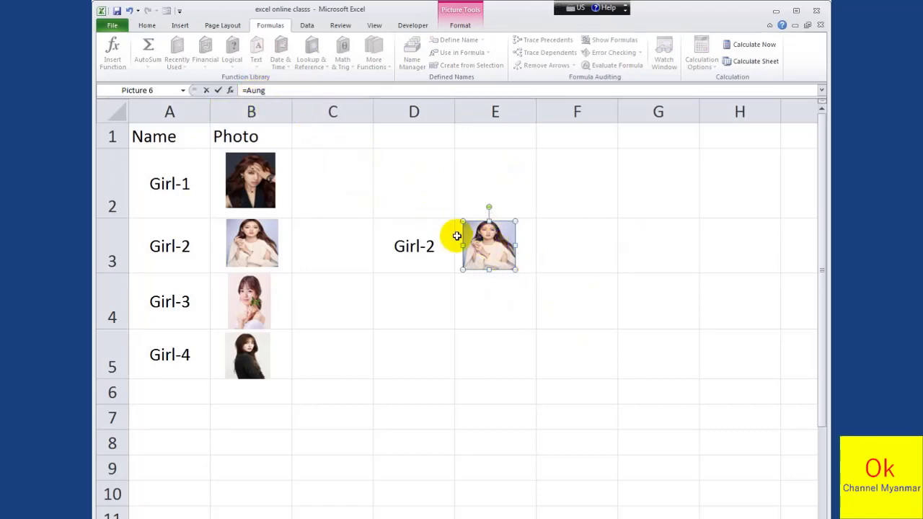
pyautogui.press('Return')
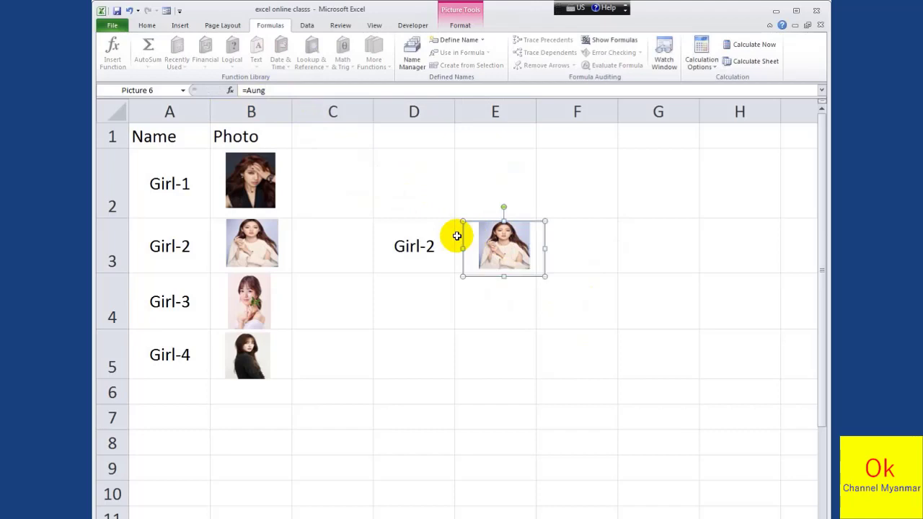
# Test the linked picture by choosing Girl-1, Girl-4, Girl-3 and Girl-2 in D3's drop-down list
pyautogui.click(422, 303)
pyautogui.click(441, 268)
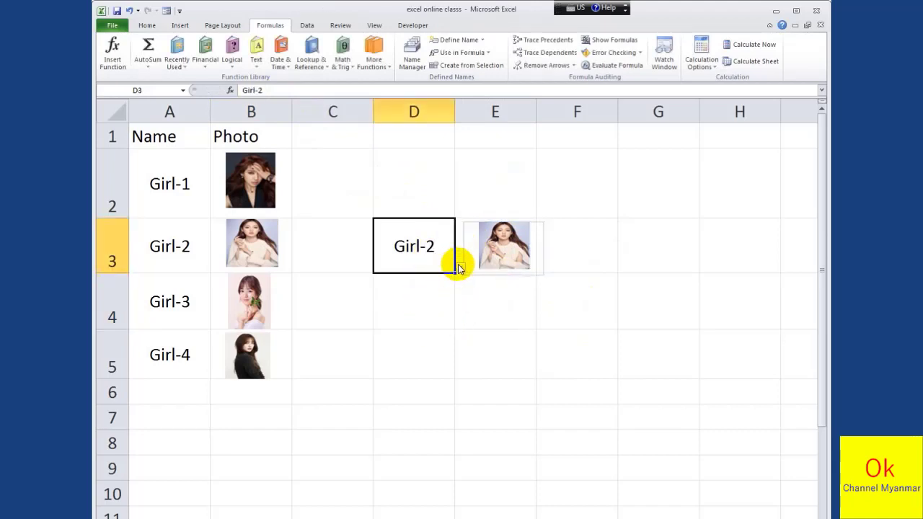
pyautogui.click(460, 268)
pyautogui.click(410, 279)
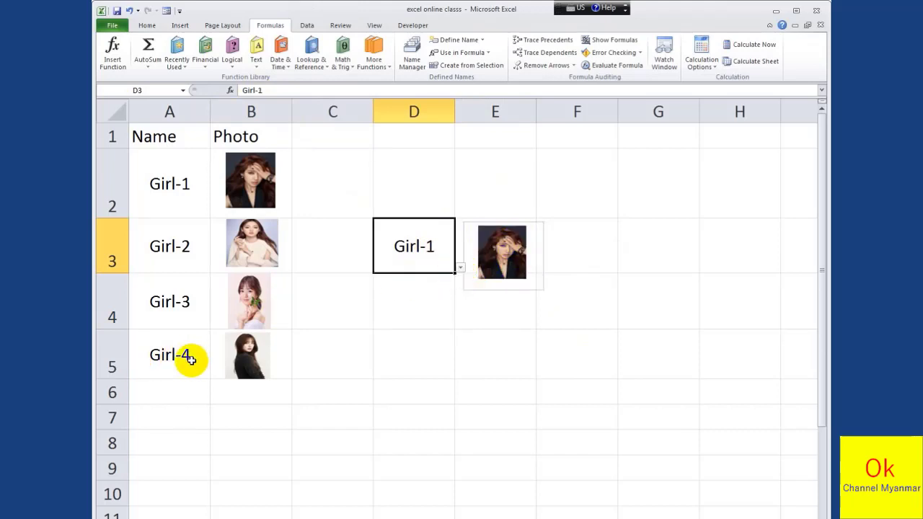
pyautogui.click(459, 268)
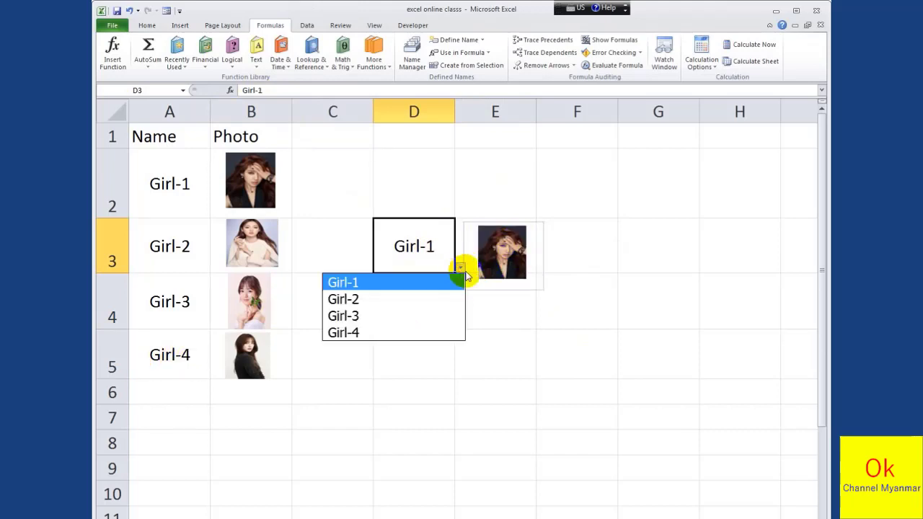
pyautogui.click(404, 330)
pyautogui.click(460, 269)
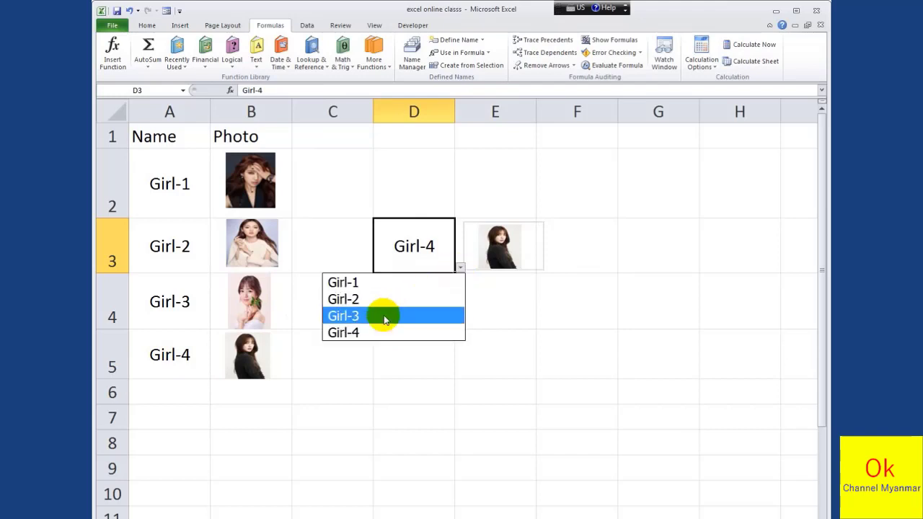
pyautogui.click(384, 320)
pyautogui.click(461, 269)
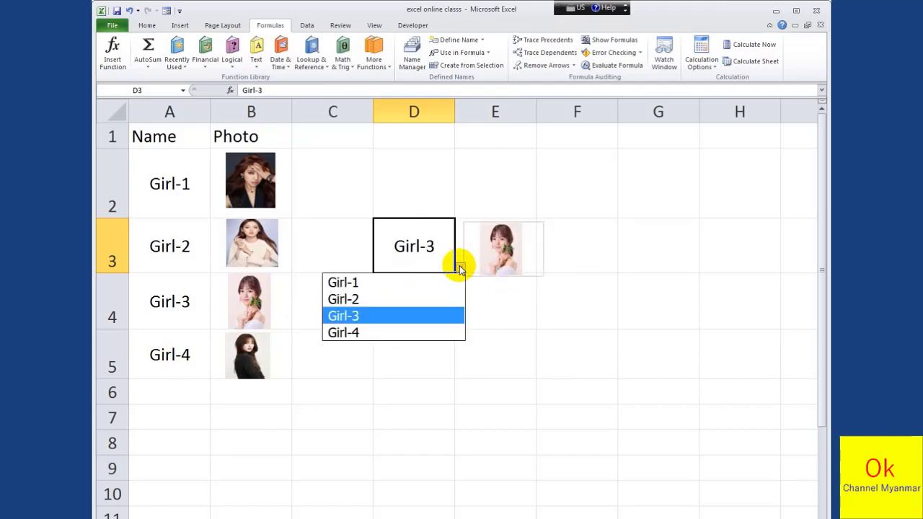
pyautogui.click(418, 298)
# Test D3's drop-down list again with Girl-1, Girl-3 and Girl-2, finish with Girl-4 chosen, and select D4
pyautogui.click(460, 269)
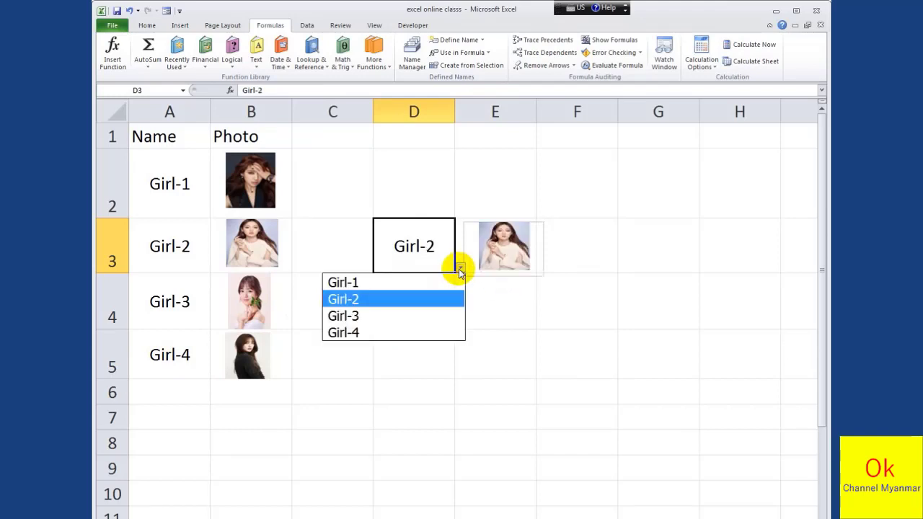
pyautogui.click(421, 282)
pyautogui.click(460, 269)
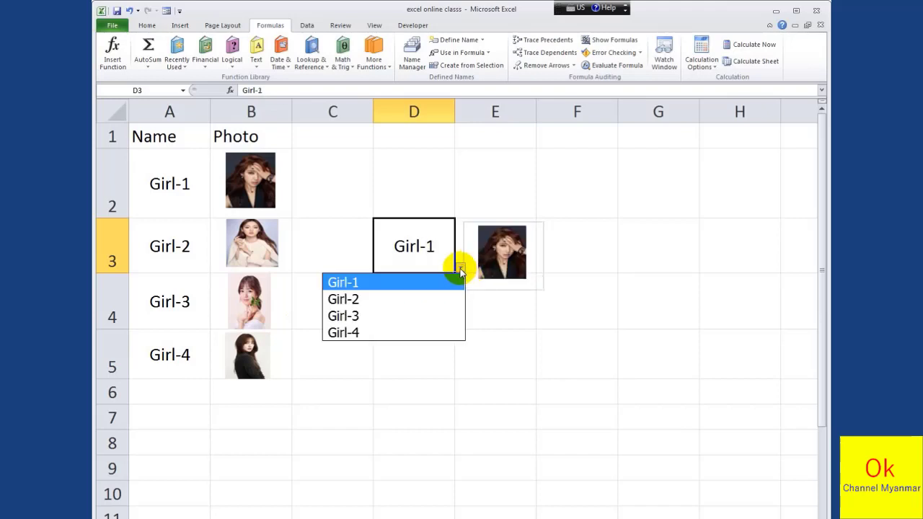
pyautogui.click(408, 313)
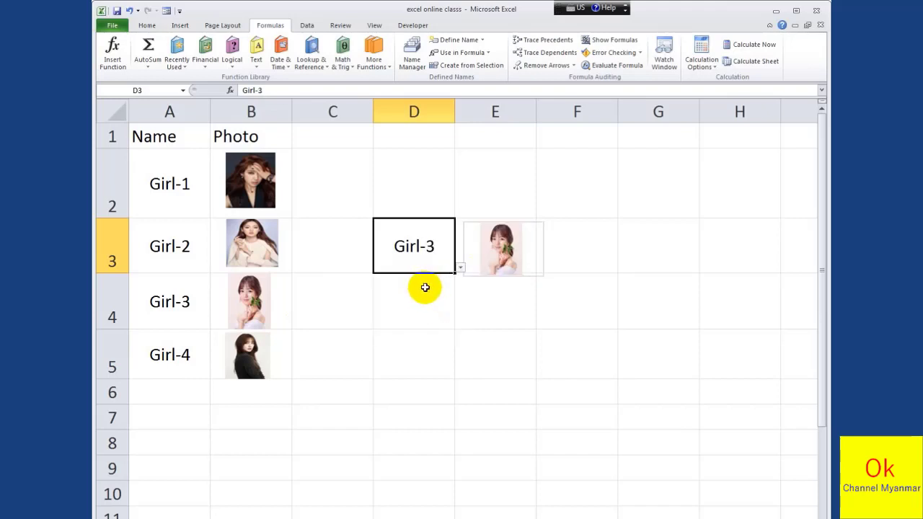
pyautogui.click(460, 269)
pyautogui.click(458, 267)
pyautogui.click(461, 270)
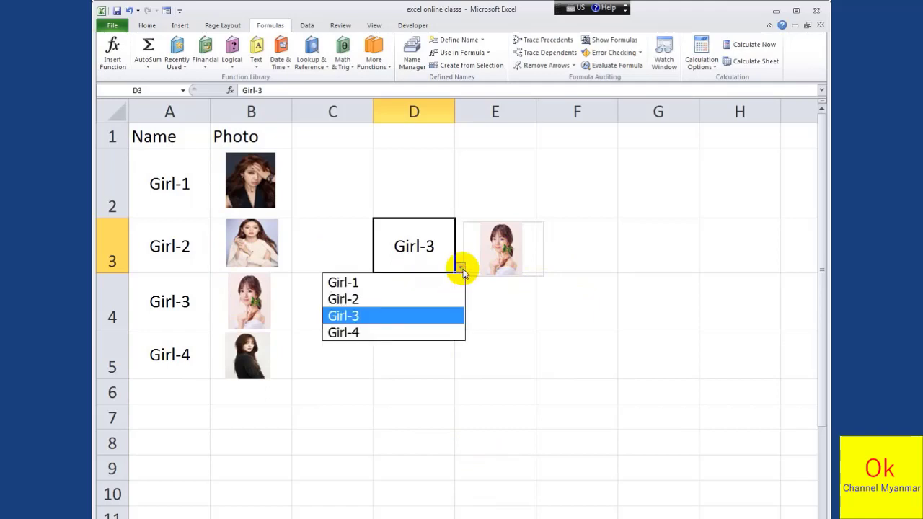
pyautogui.click(406, 297)
pyautogui.click(458, 268)
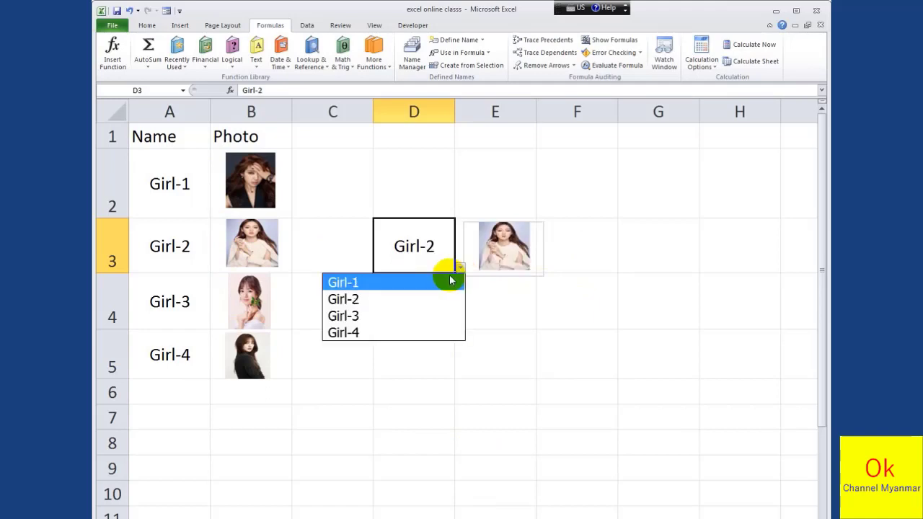
pyautogui.click(382, 332)
pyautogui.click(434, 295)
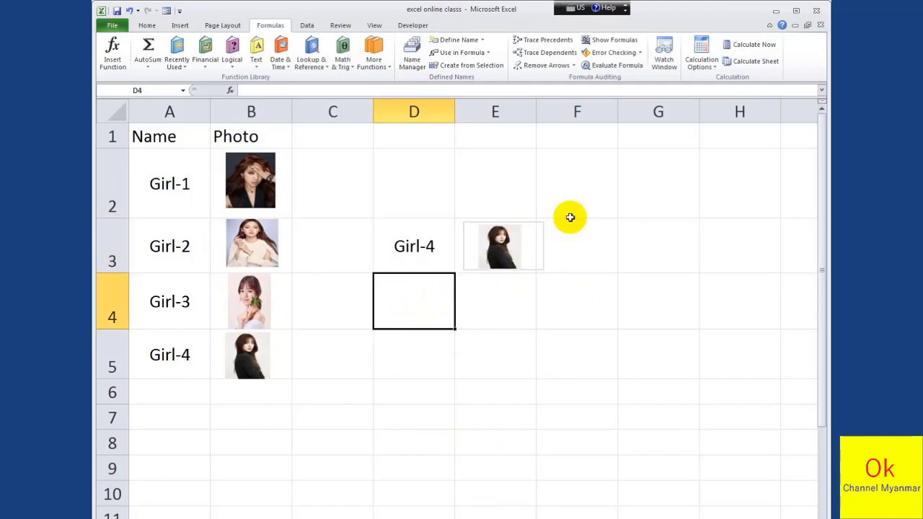